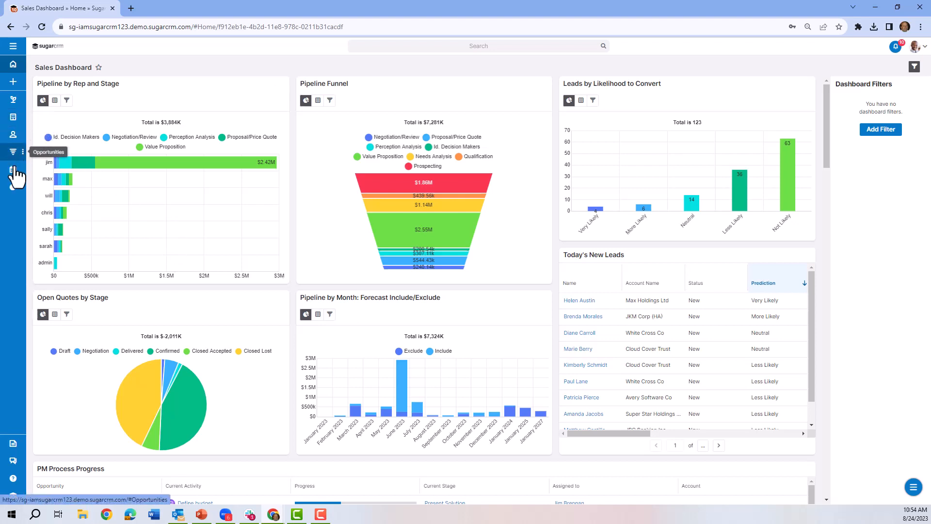
Open the NW Capital Corp account and its related VP Sales contact based in Chicago
click(13, 119)
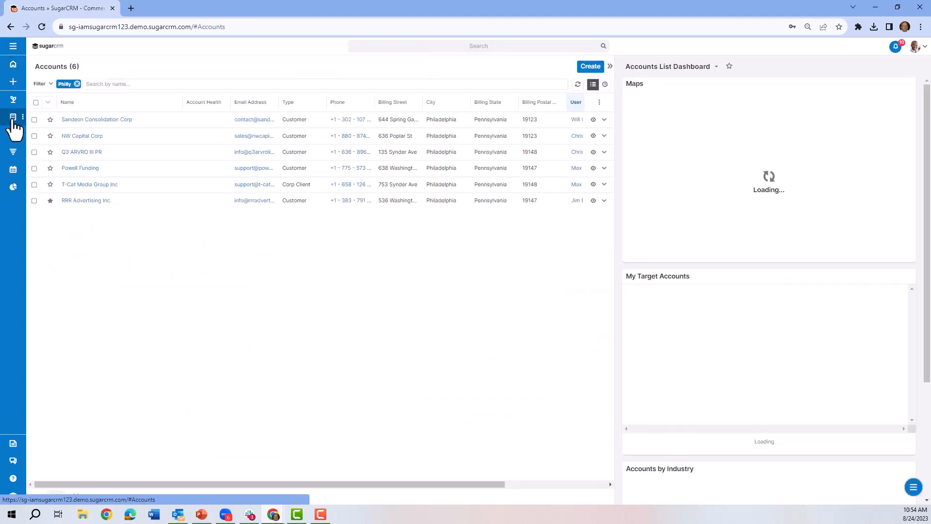
click(82, 136)
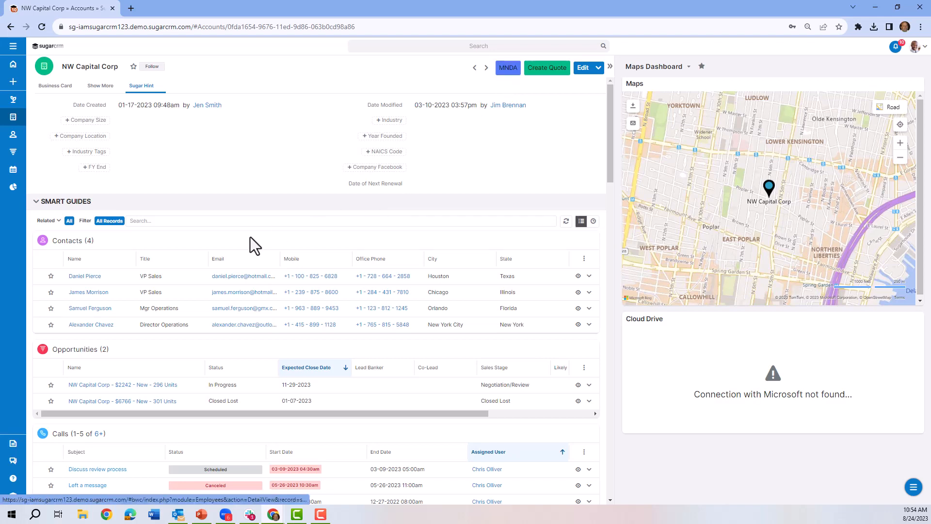
click(89, 293)
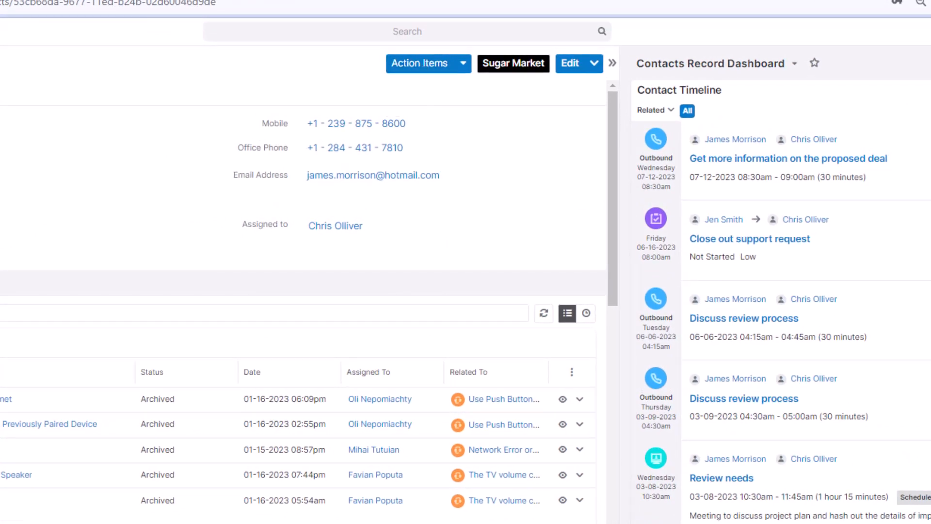
Log a call for the contact with "More notes" as the internal notes and save the call record
click(460, 68)
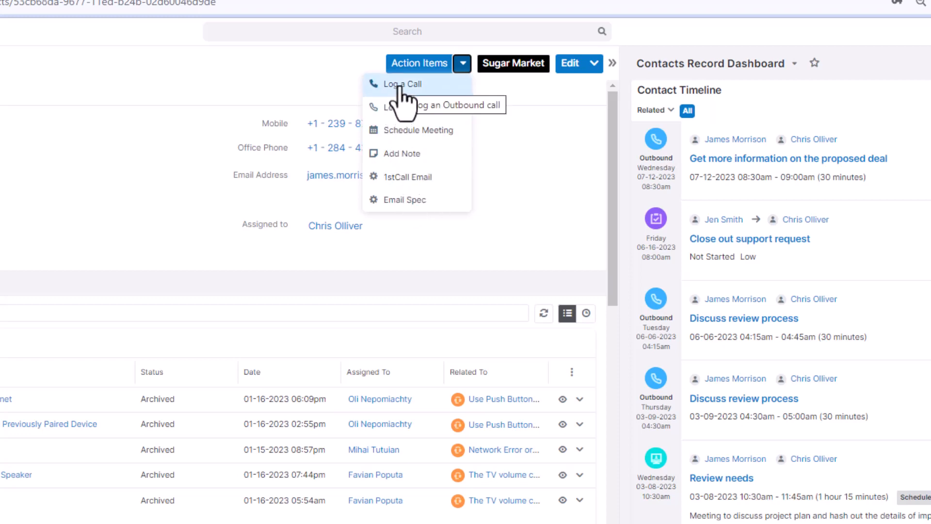
click(402, 88)
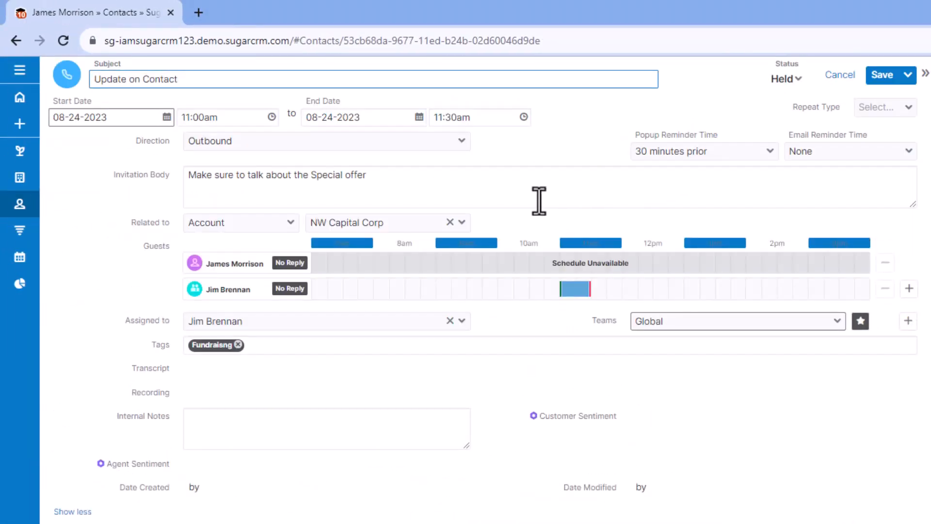
key(ctrl+a)
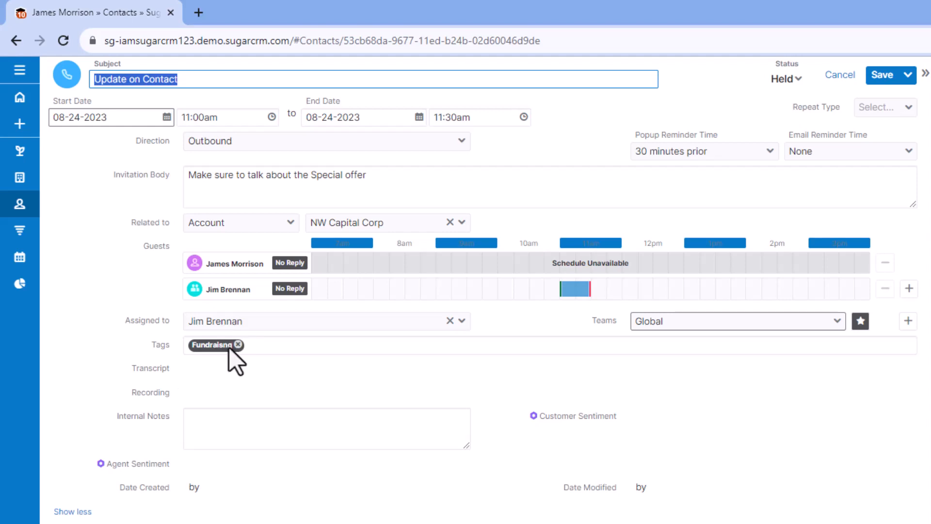
click(221, 435)
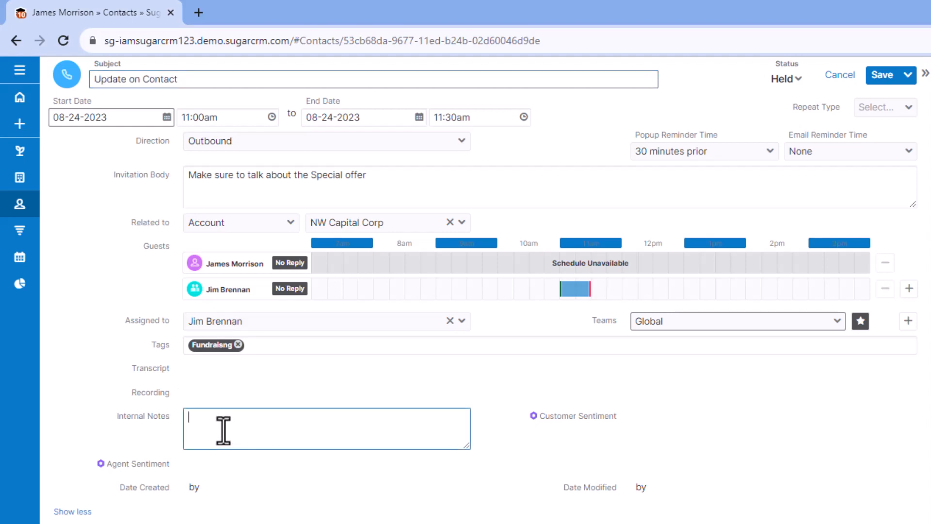
text(More notes)
click(883, 75)
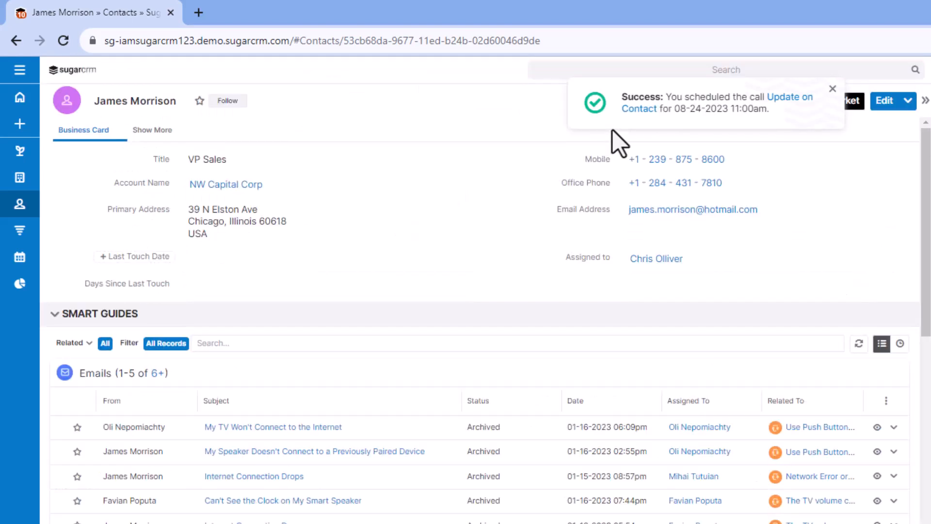
Generate the 1stCall Email draft for the contact and close it without sending
click(779, 100)
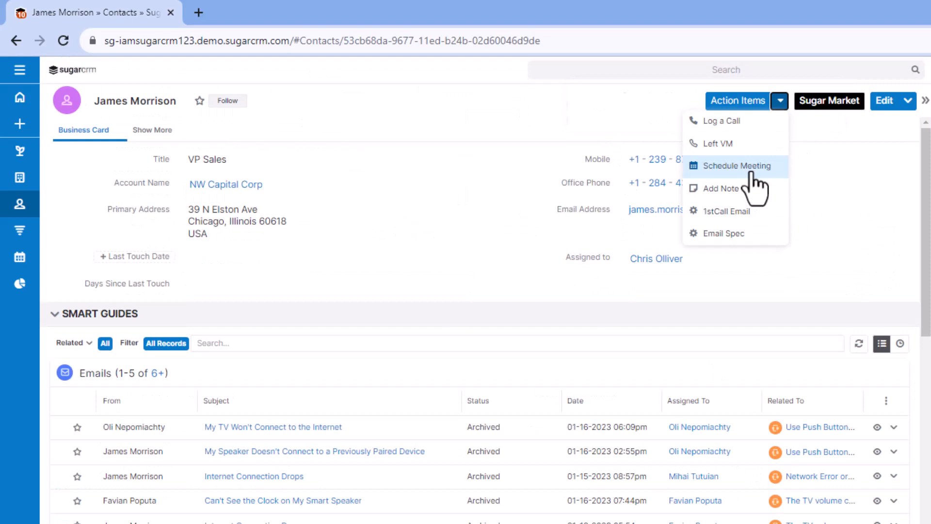
click(741, 214)
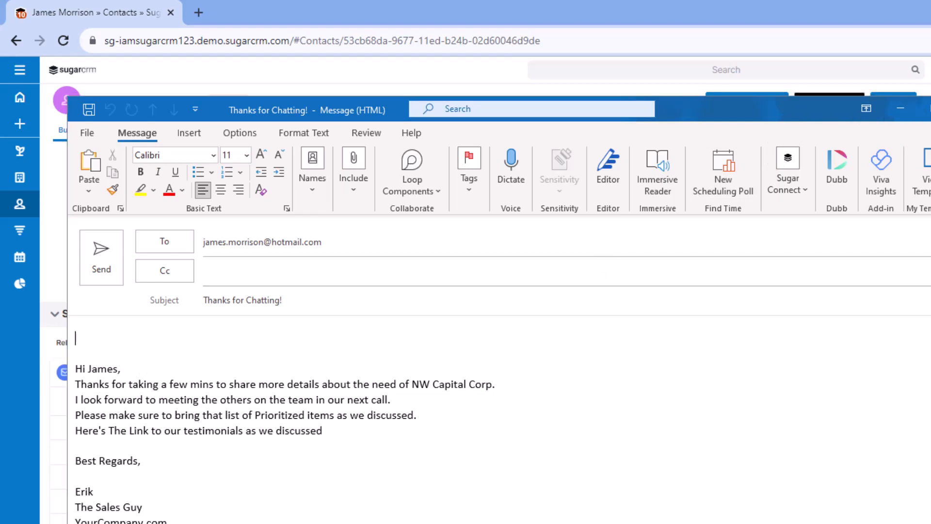
click(930, 108)
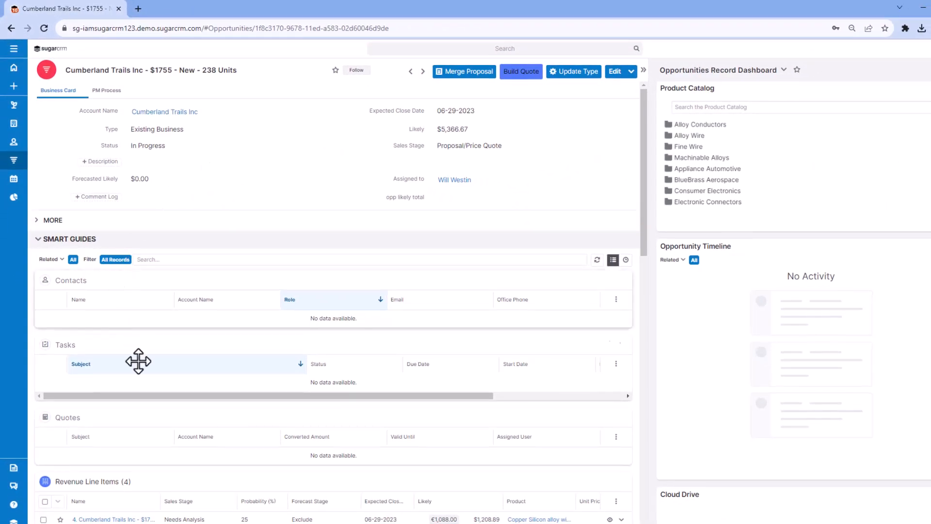
Build the quote for the Cumberland Trails Inc opportunity, download it, and read through the document's line items, terms and signature section
scroll(138, 361, down, 3)
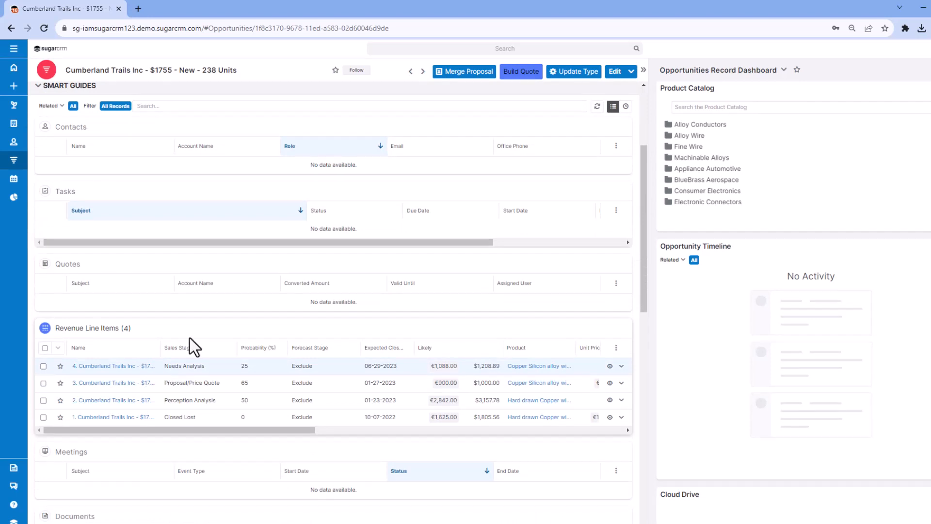
scroll(190, 338, up, 3)
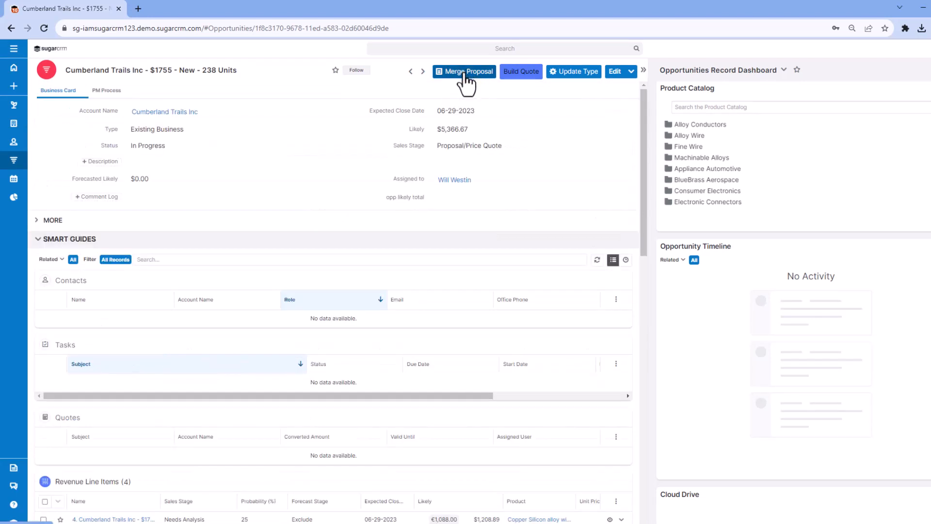
click(522, 75)
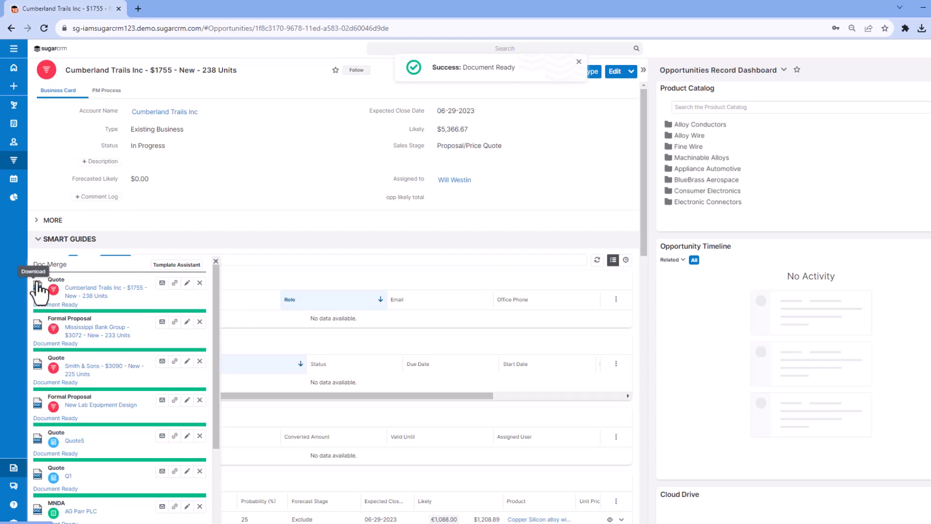
click(38, 289)
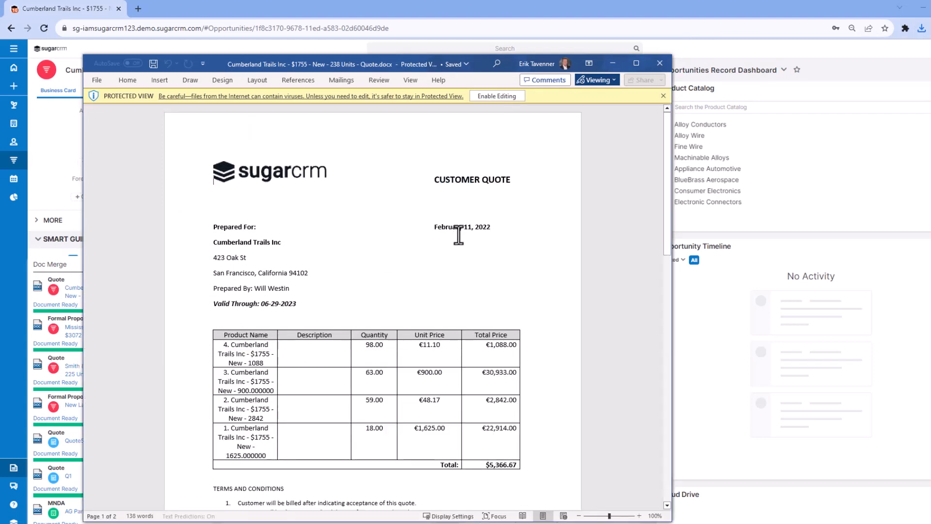
scroll(320, 319, down, 3)
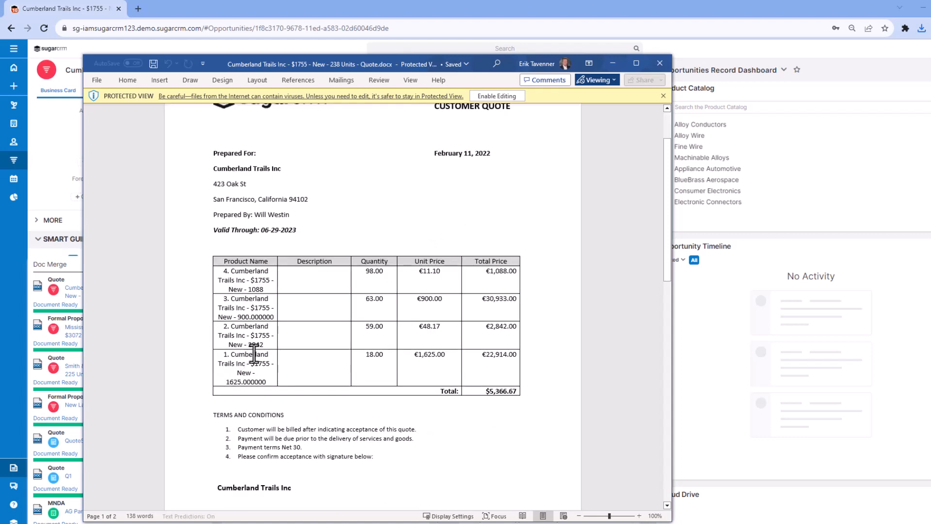
scroll(456, 344, down, 7)
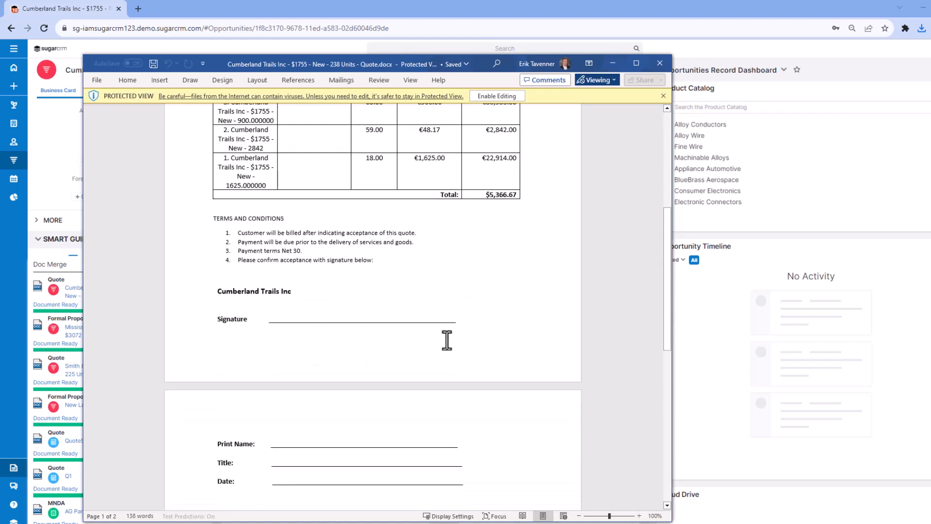
scroll(447, 340, up, 4)
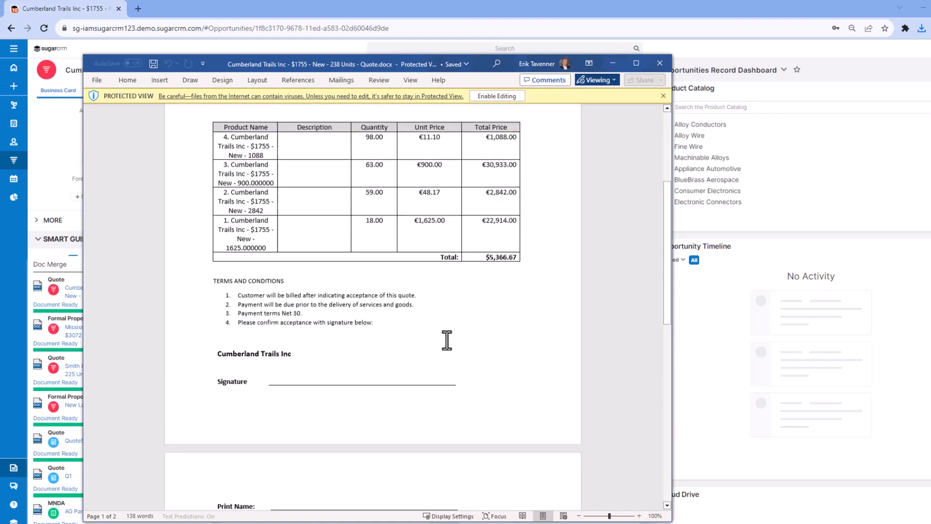
scroll(447, 340, down, 3)
scroll(447, 341, down, 5)
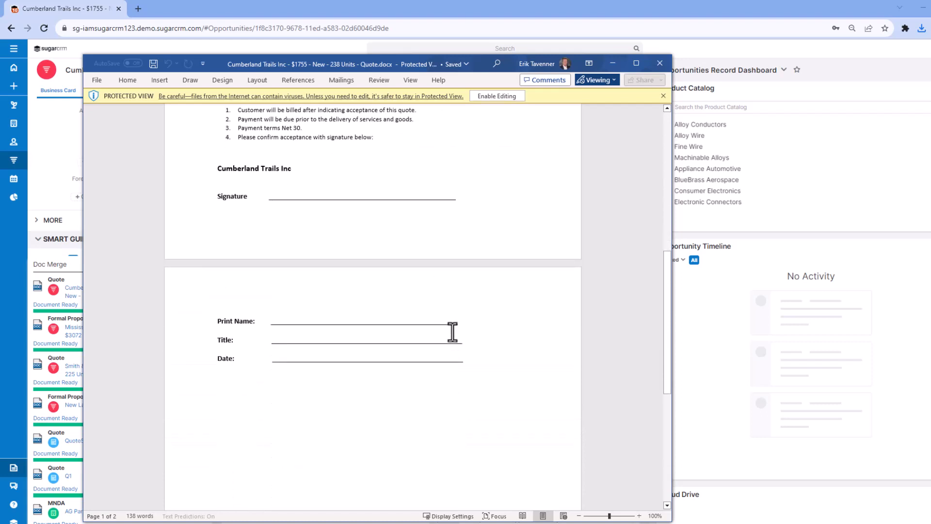
scroll(444, 312, up, 14)
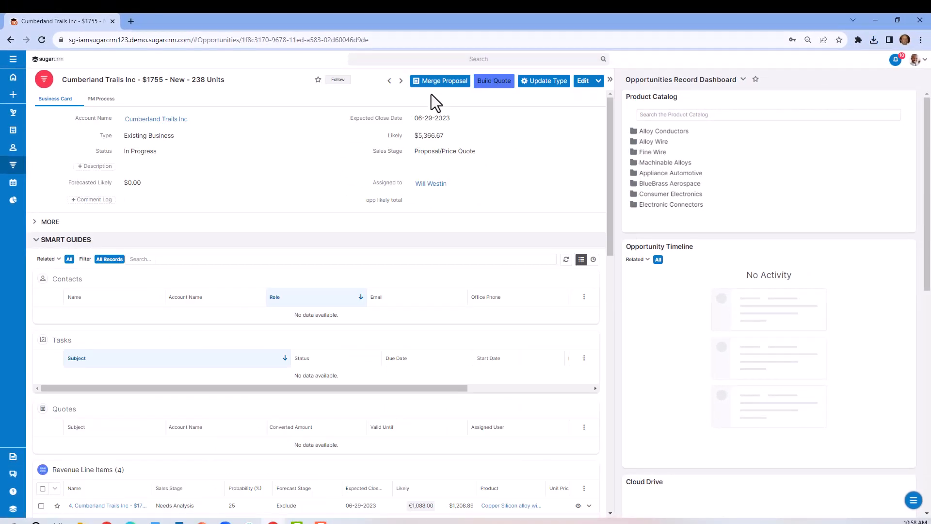
Open the Action Items button field of the Contacts module for editing in Studio under Administration
click(915, 59)
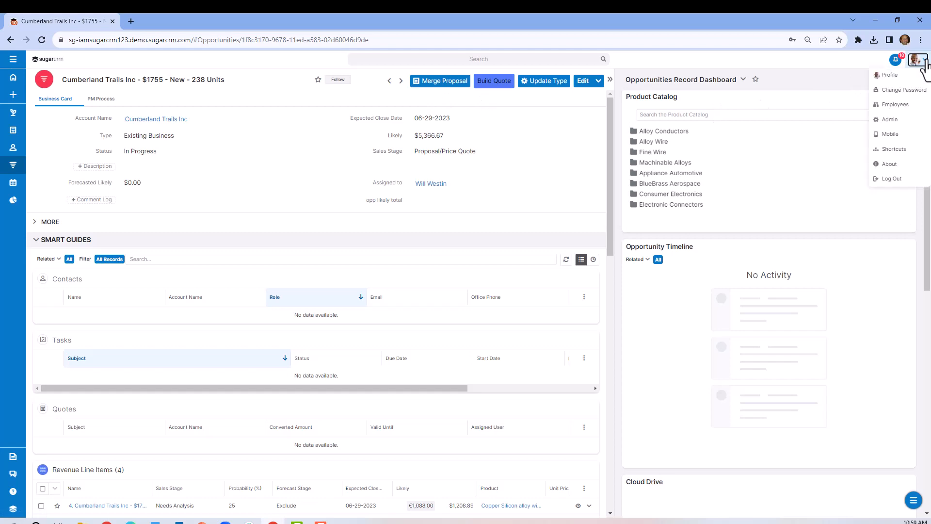
click(898, 131)
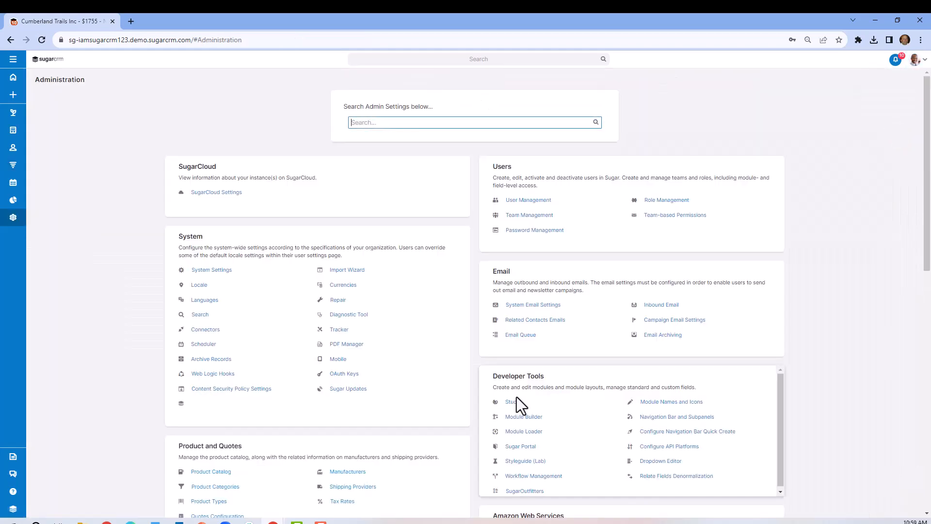
click(517, 405)
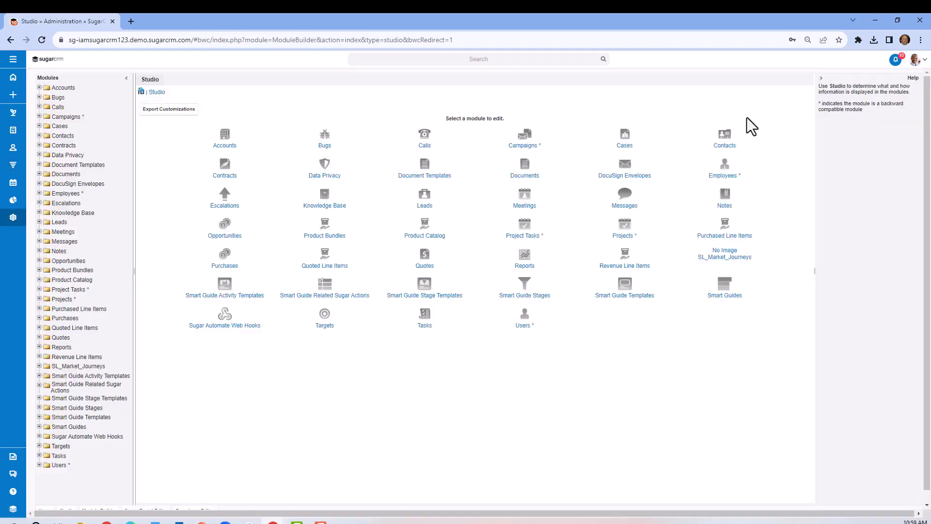
click(724, 135)
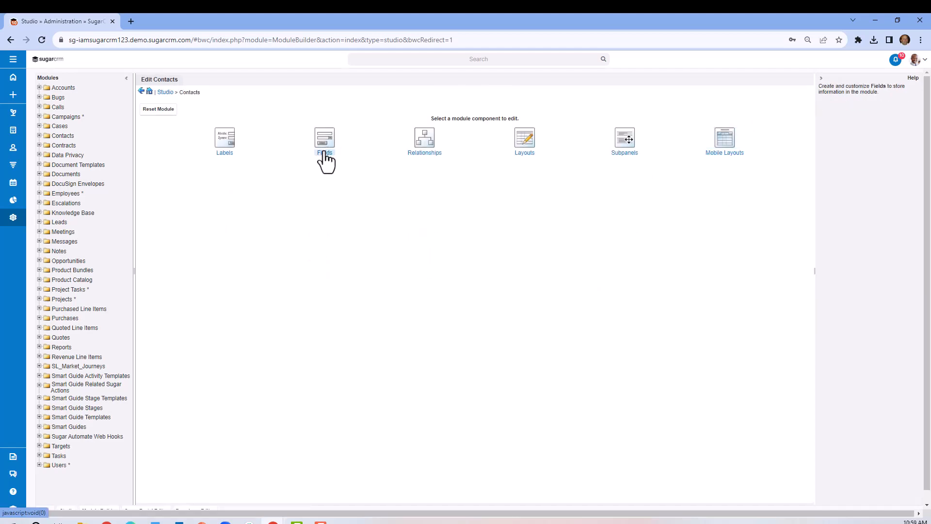
click(324, 157)
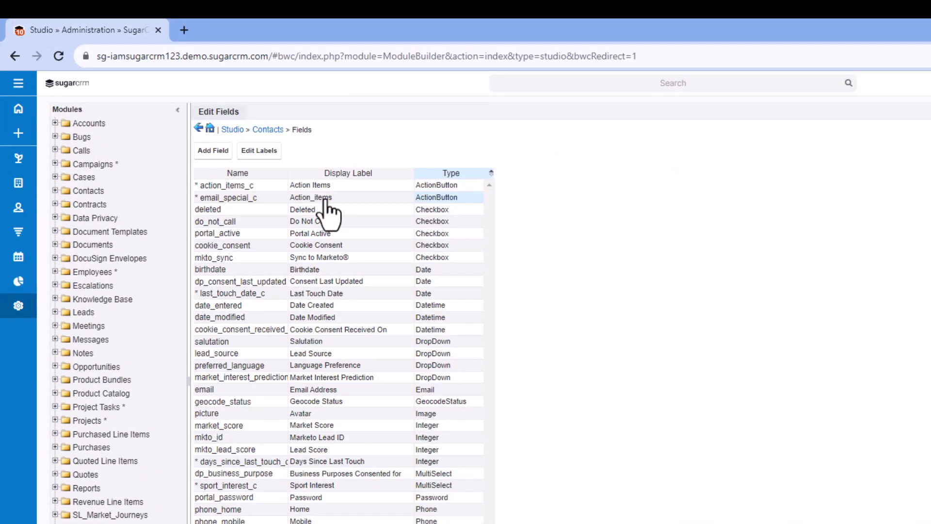
click(317, 185)
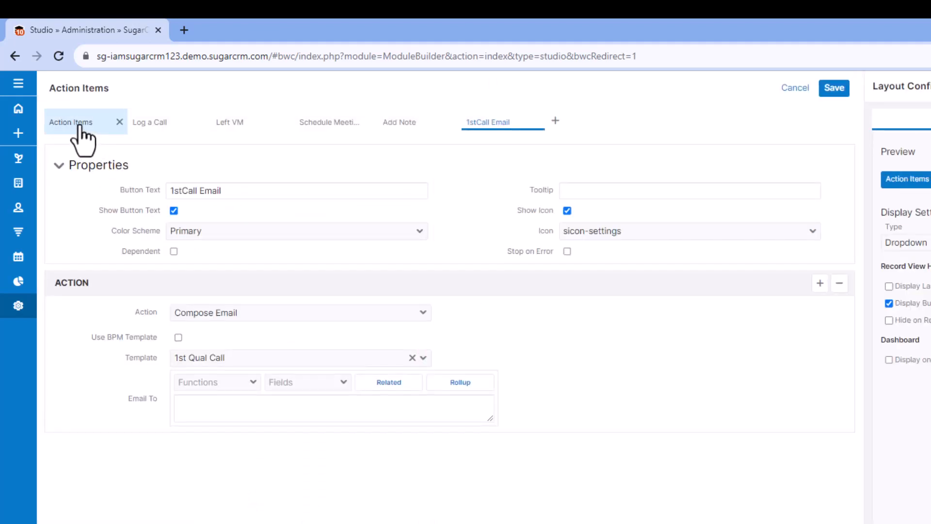
Examine the Log a Call and Left VM button settings, the settable call fields and the display types, and leave the configuration
click(78, 125)
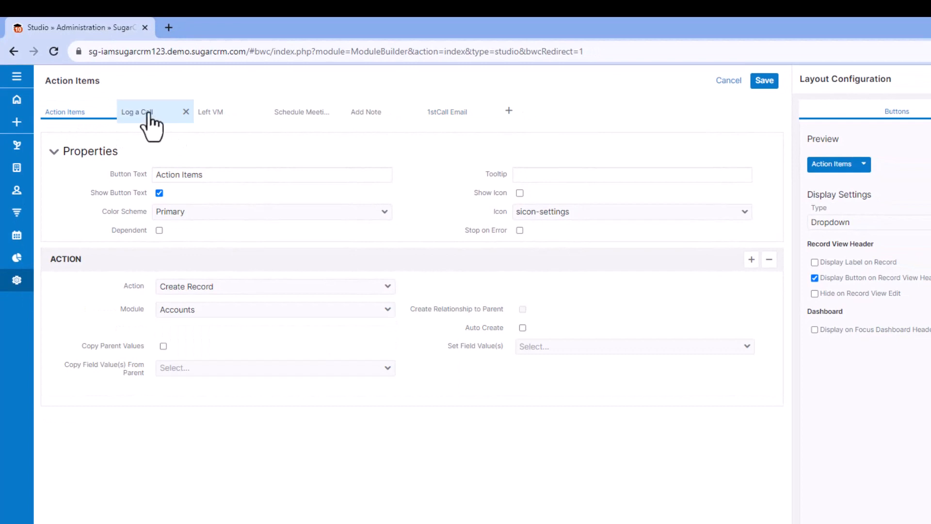
click(147, 114)
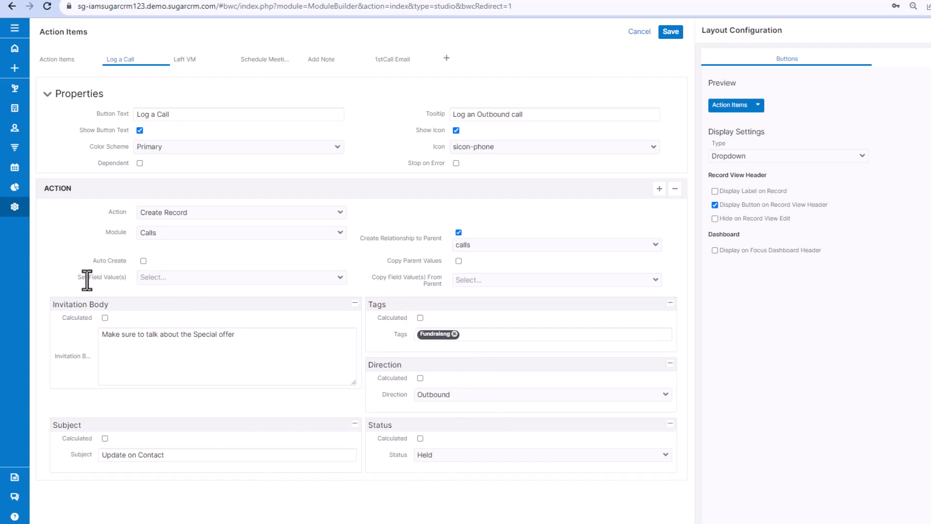
click(176, 278)
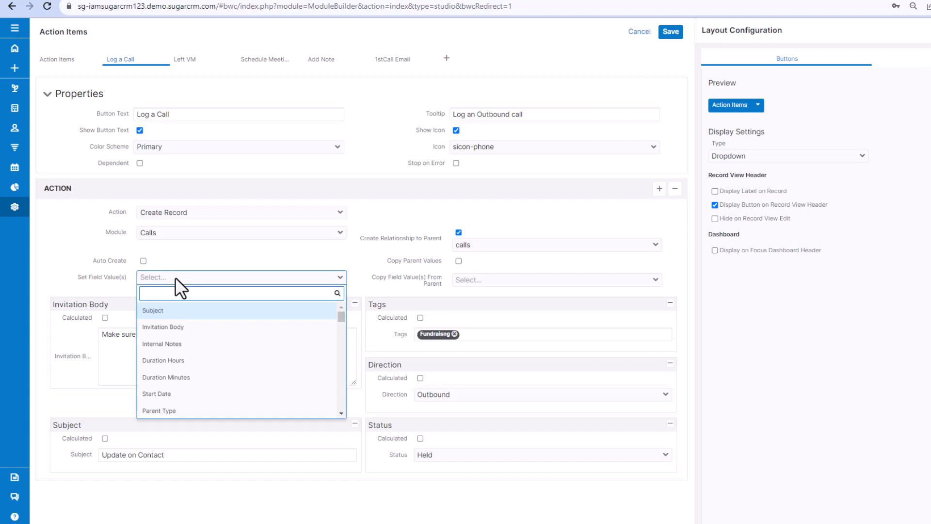
click(185, 60)
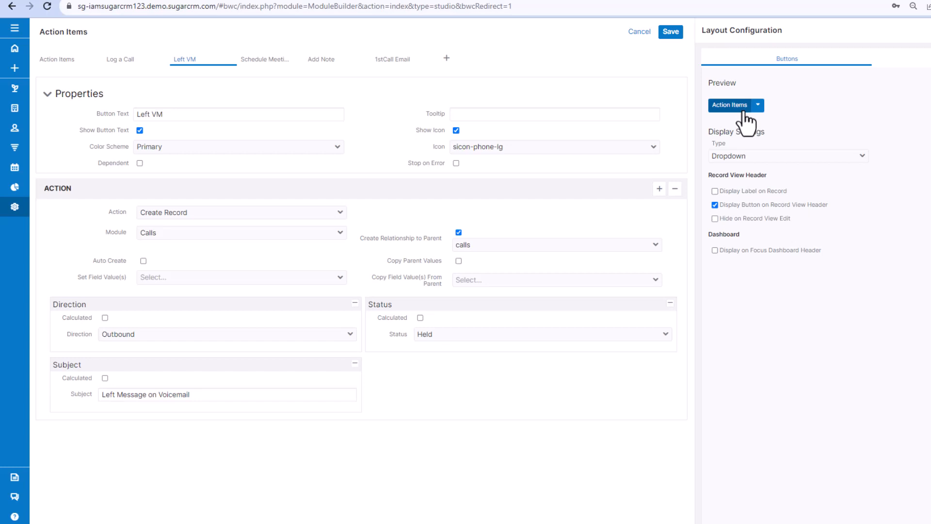
click(749, 157)
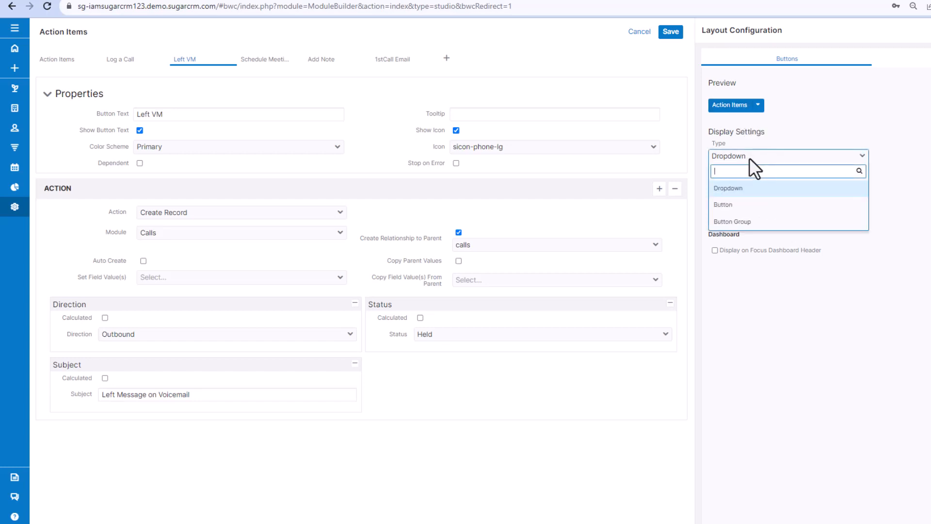
click(749, 159)
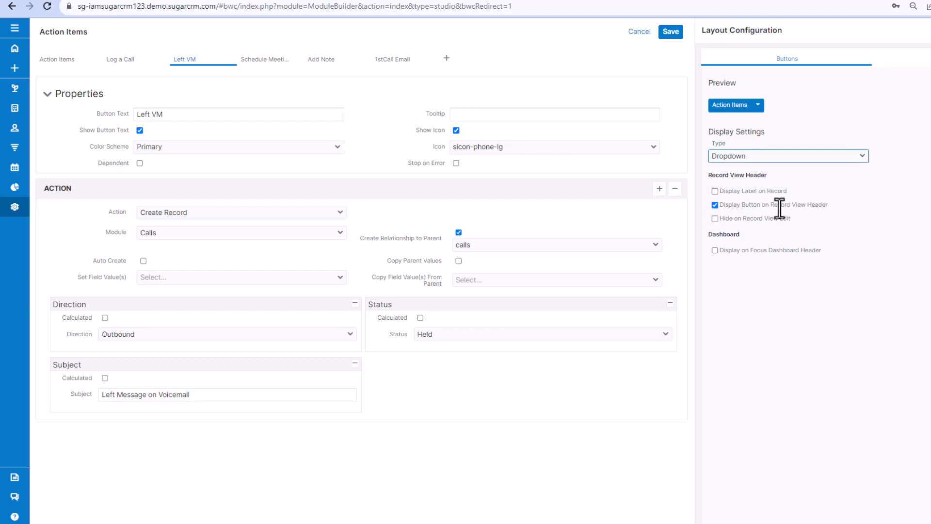
click(666, 39)
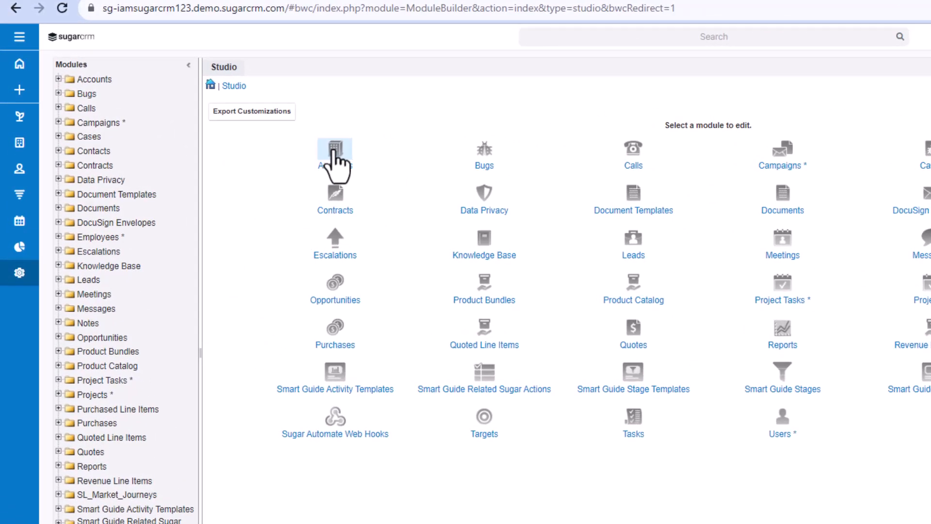
Start a new field with data type ActionButton in the Accounts module's fields and cancel it
click(334, 154)
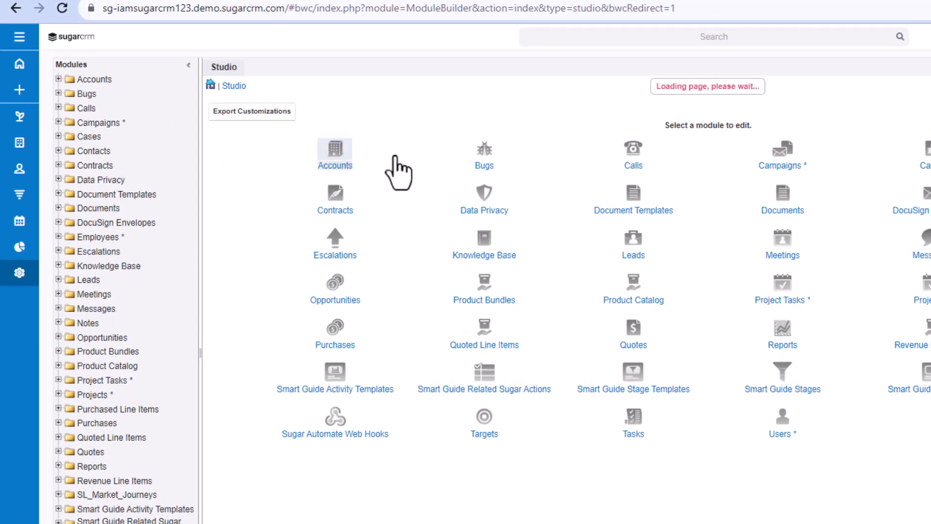
click(488, 167)
click(227, 111)
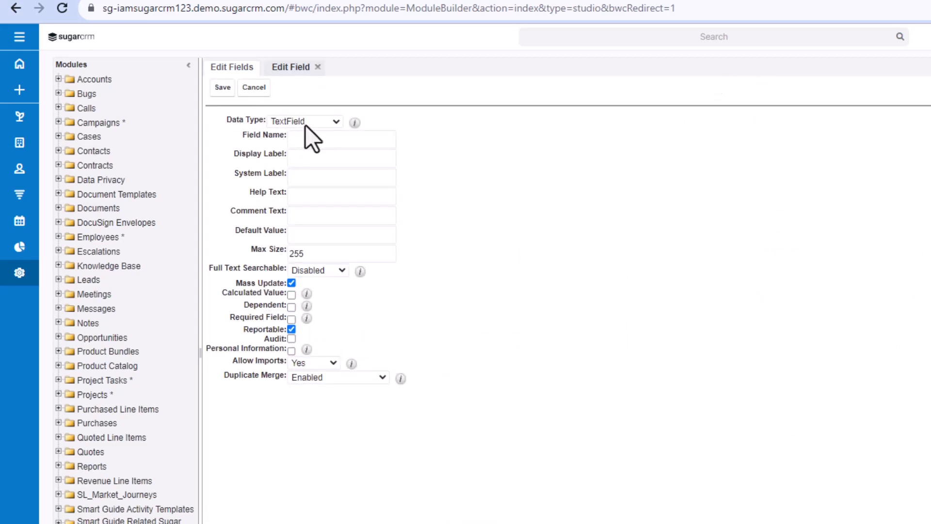
click(316, 124)
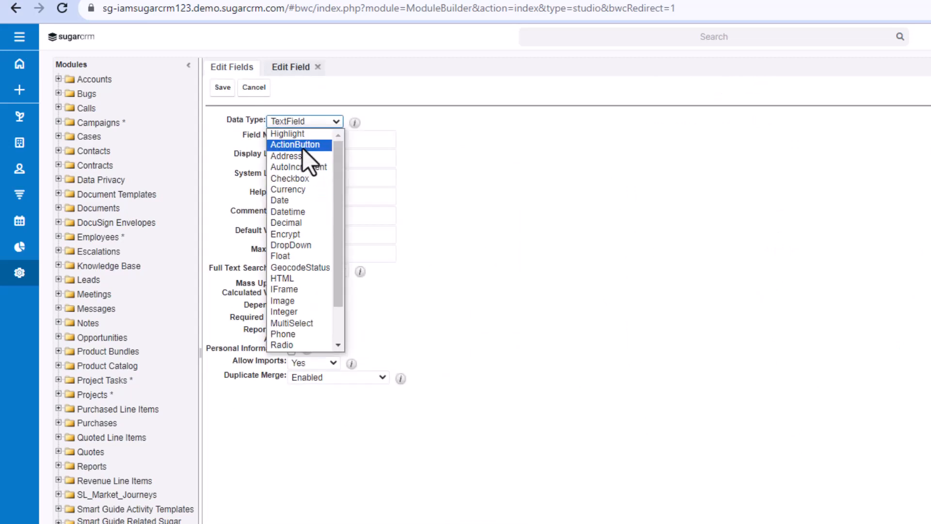
click(302, 146)
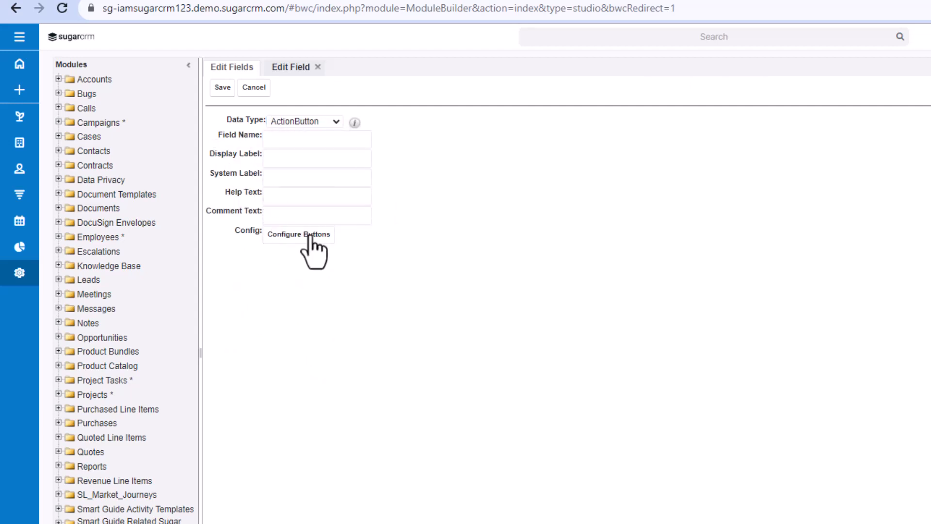
click(253, 89)
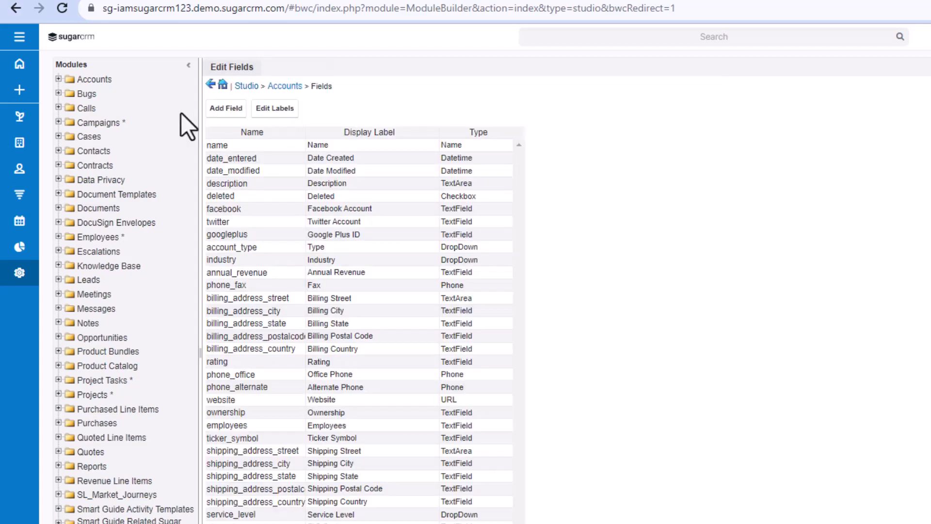